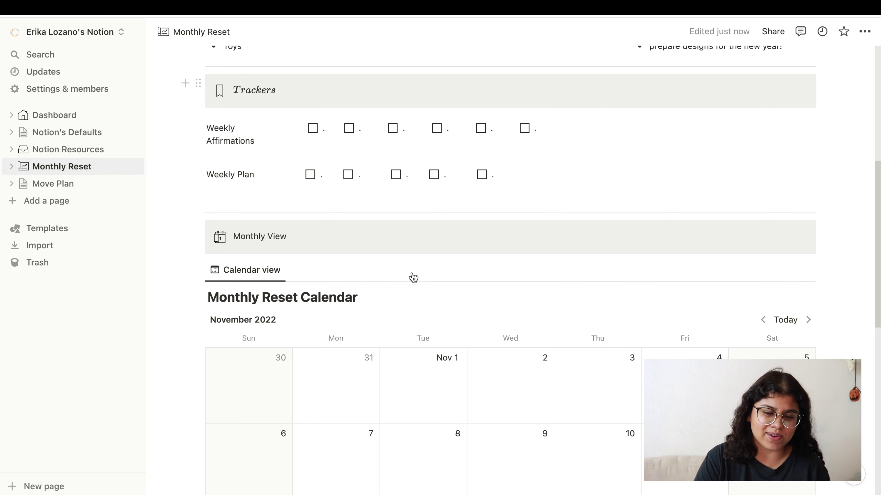
Try ticking the first Weekly Affirmations checkbox in the Trackers section, and clear it again.
scroll(645, 162, "down", 4)
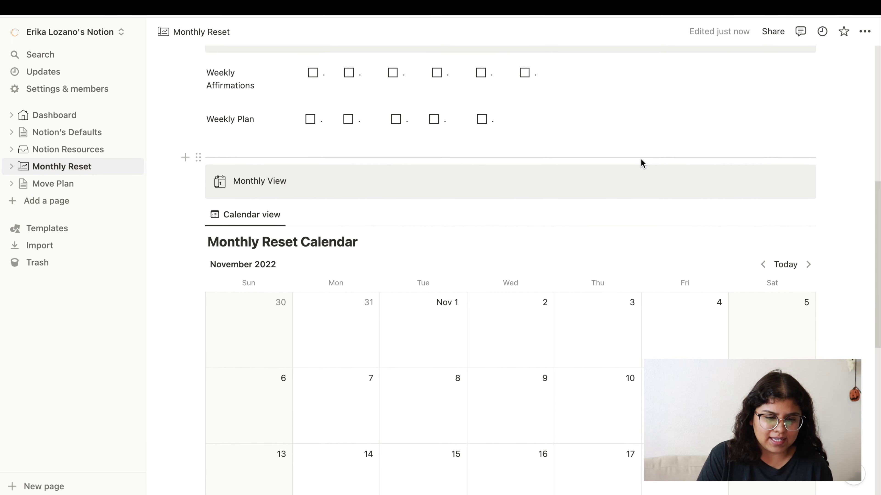
scroll(606, 155, "up", 4)
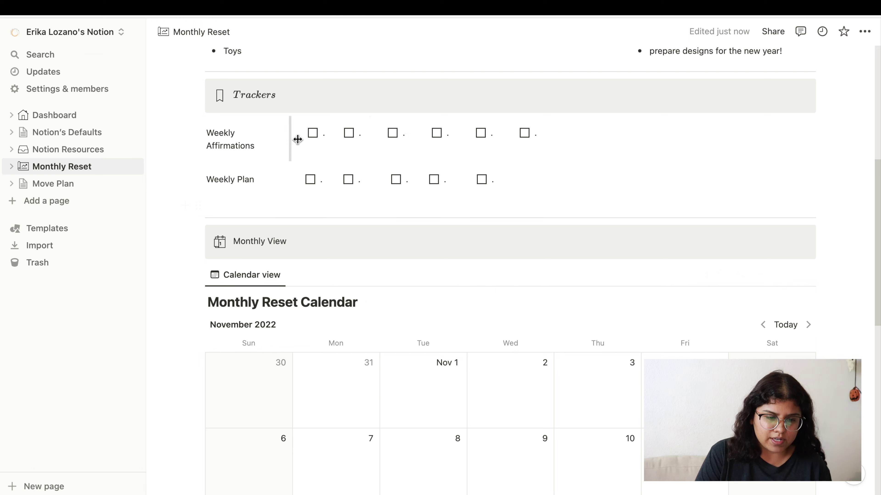
left_click(312, 133)
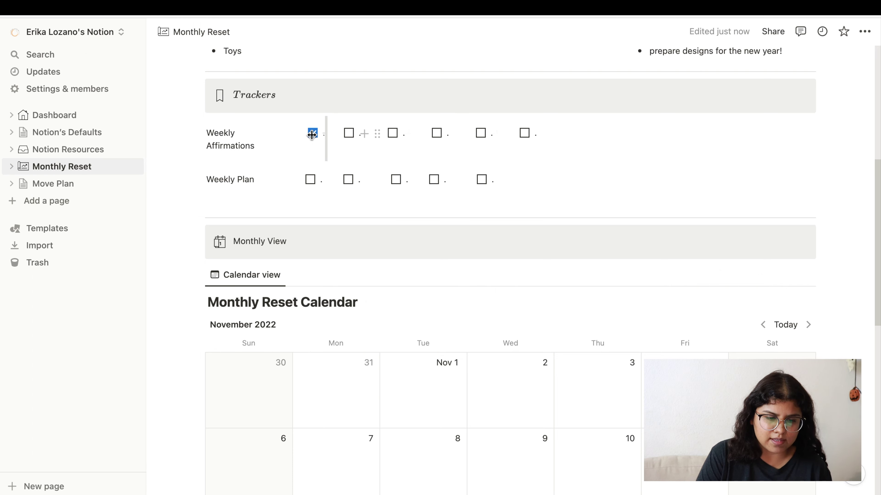
left_click(312, 134)
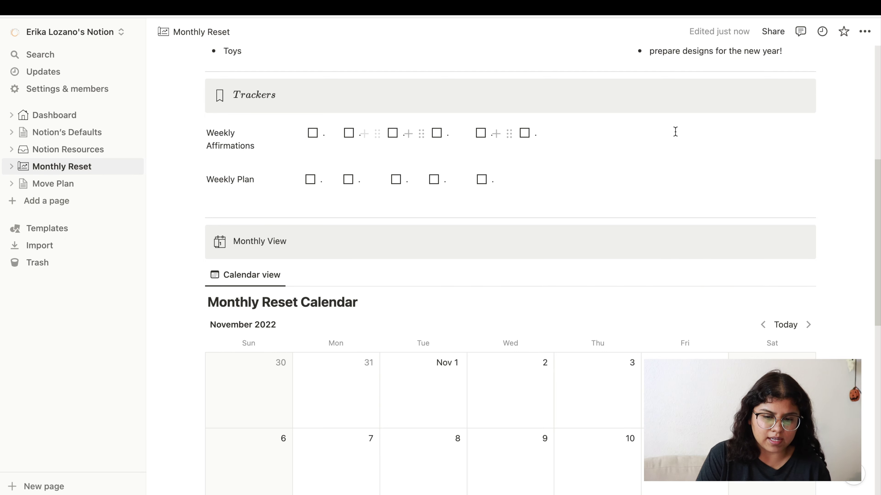
scroll(680, 129, "up", 1)
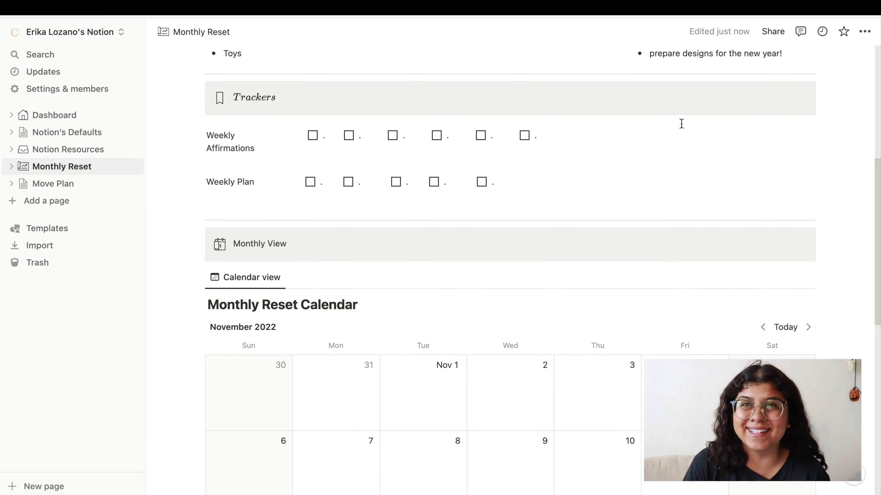
Add an entry on November 26 in the Monthly Reset Calendar, titled with the celebrant's name followed by "Bday Party".
scroll(634, 168, "down", 5)
scroll(631, 167, "down", 4)
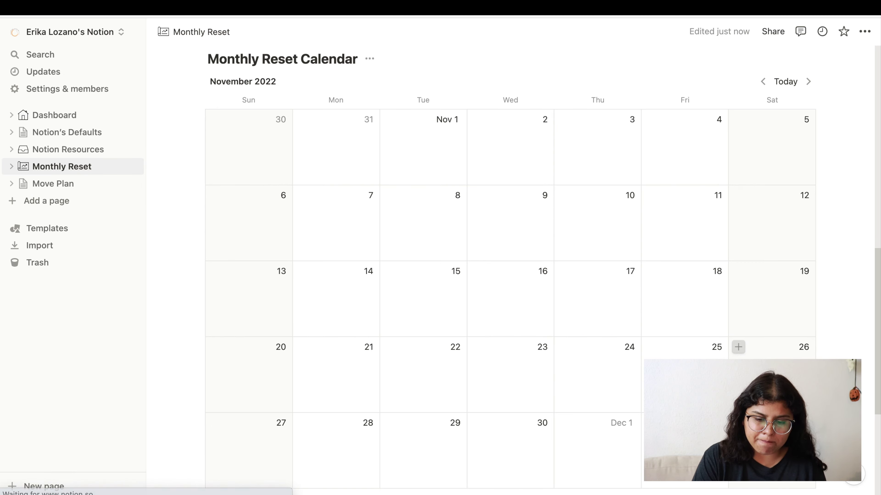
left_click(739, 348)
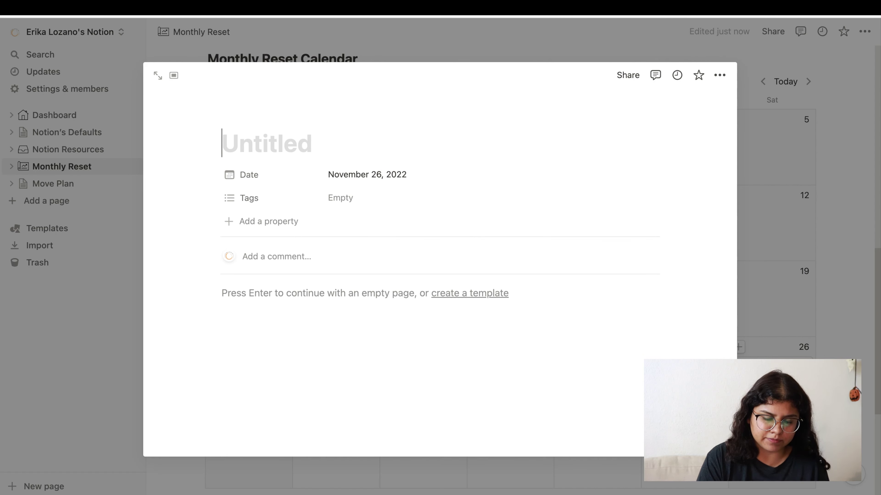
type("Milo'")
type("s ")
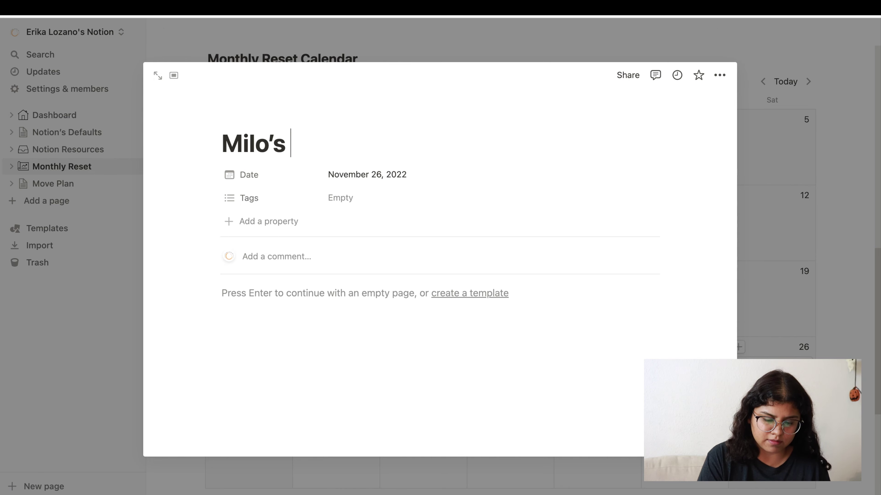
type("Bday Party")
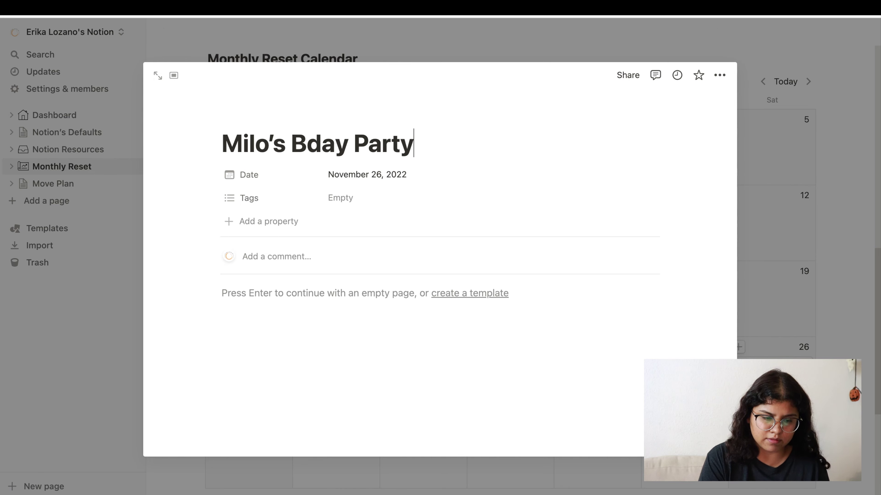
left_click(780, 220)
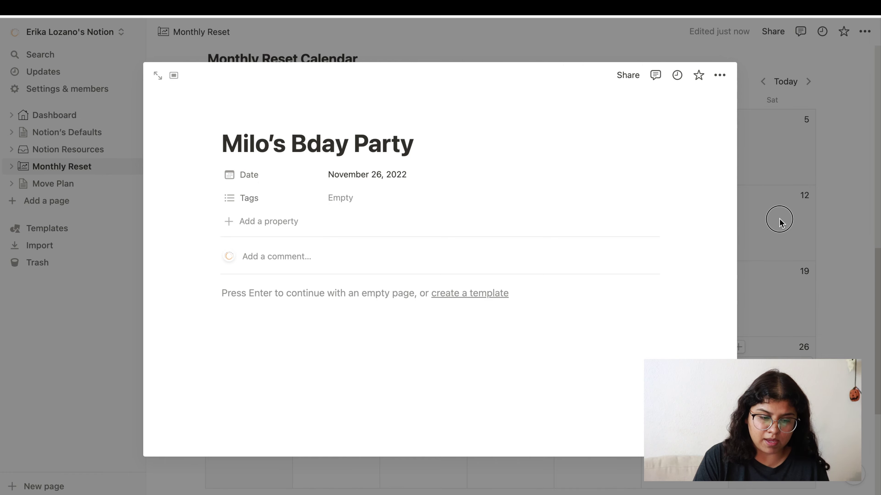
Add an entry titled "Turkey Day" on November 24 in the Monthly Reset Calendar.
scroll(817, 339, "down", 4)
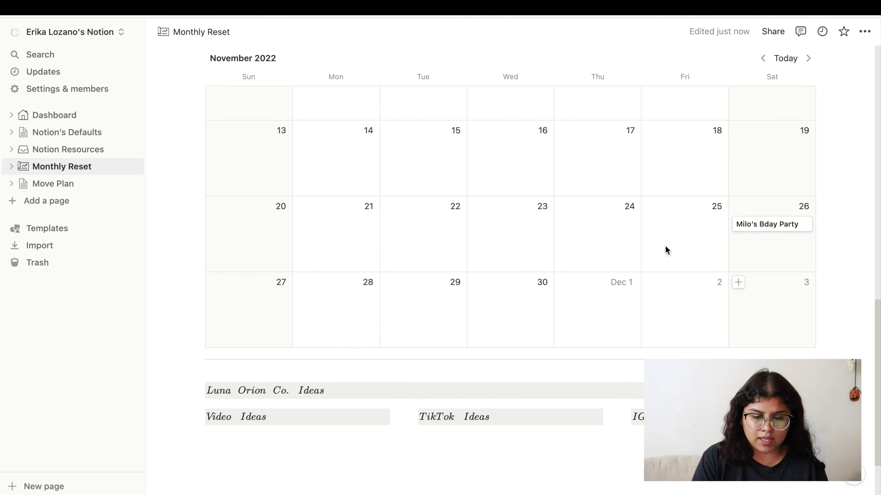
left_click(563, 209)
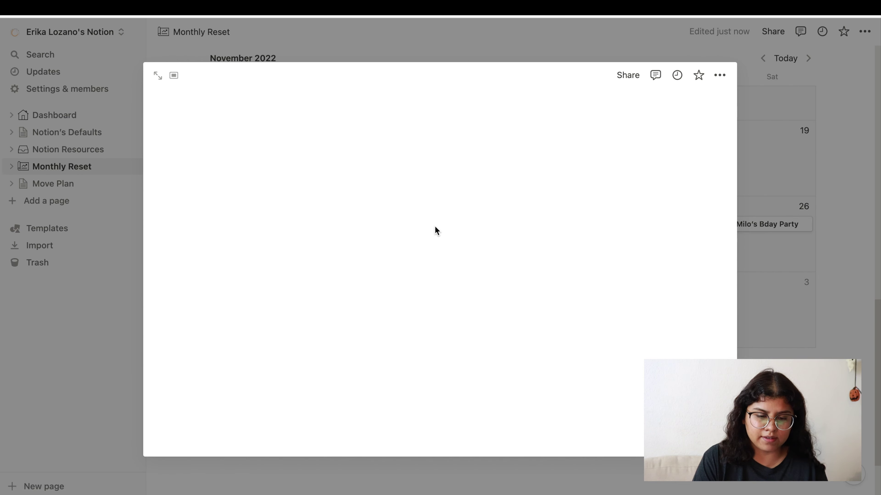
type("Turkey Day")
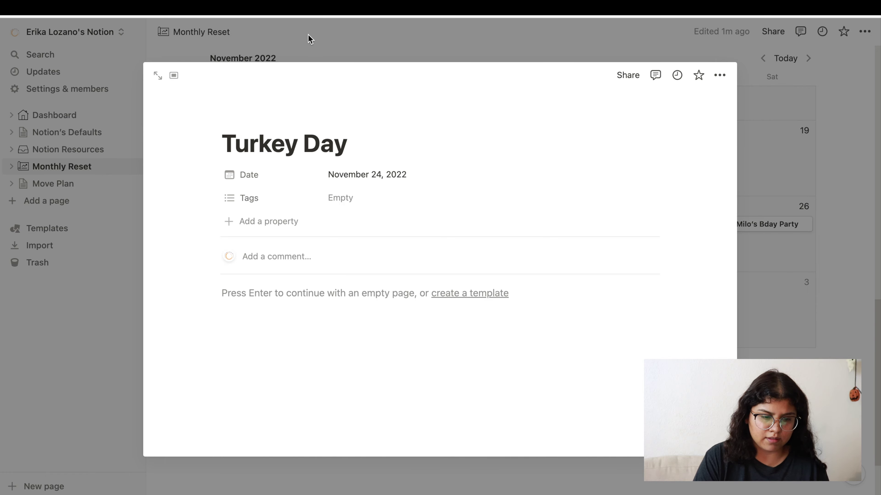
left_click(313, 42)
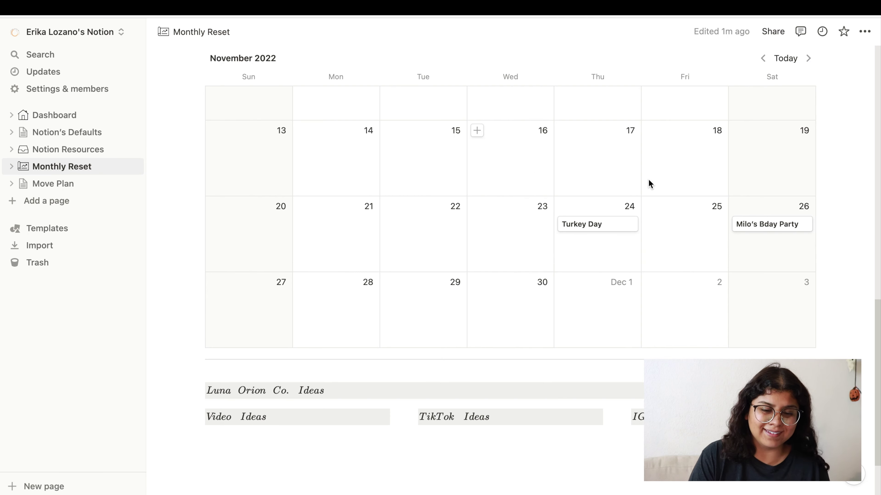
Add an entry titled "Film Amazon Haul for Party" on November 4 in the Monthly Reset Calendar.
scroll(813, 267, "up", 5)
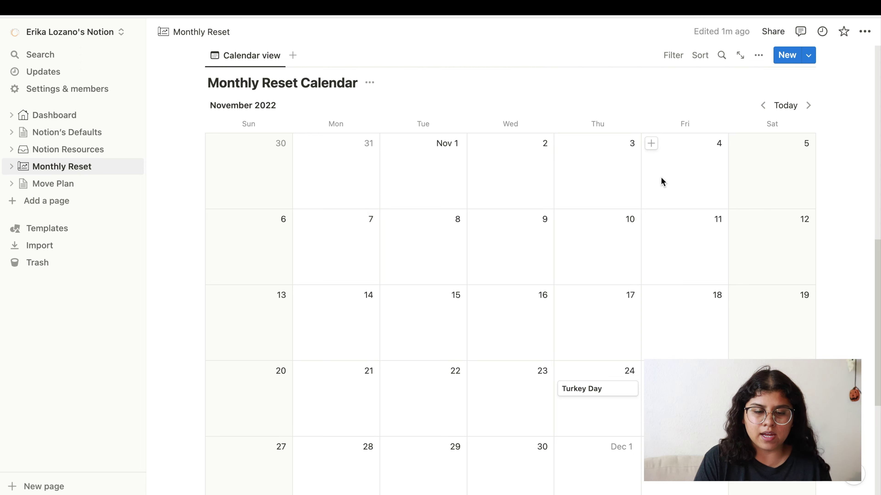
left_click(651, 144)
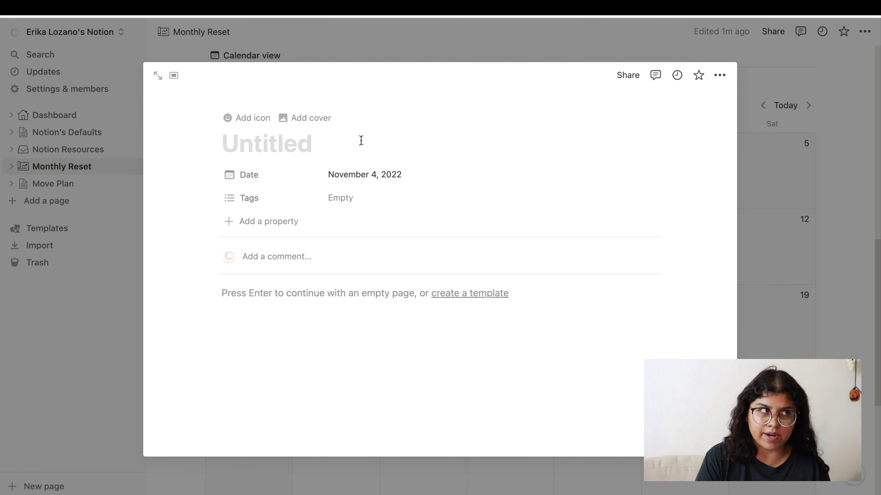
type("Fiom")
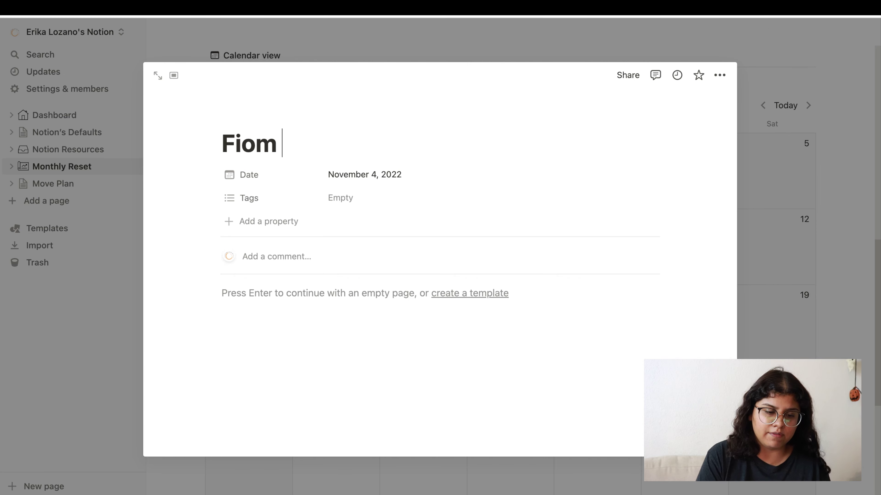
key("BackSpace")
key("BackSpace")
type("lm ")
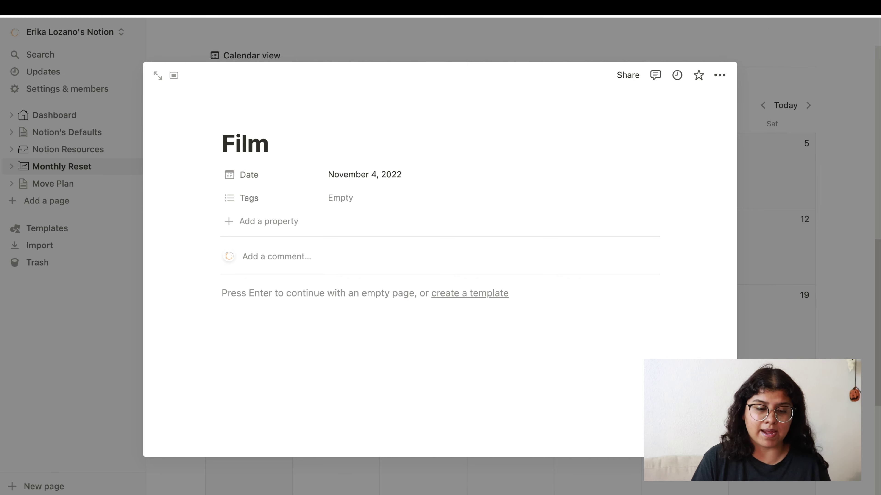
type("Amaz")
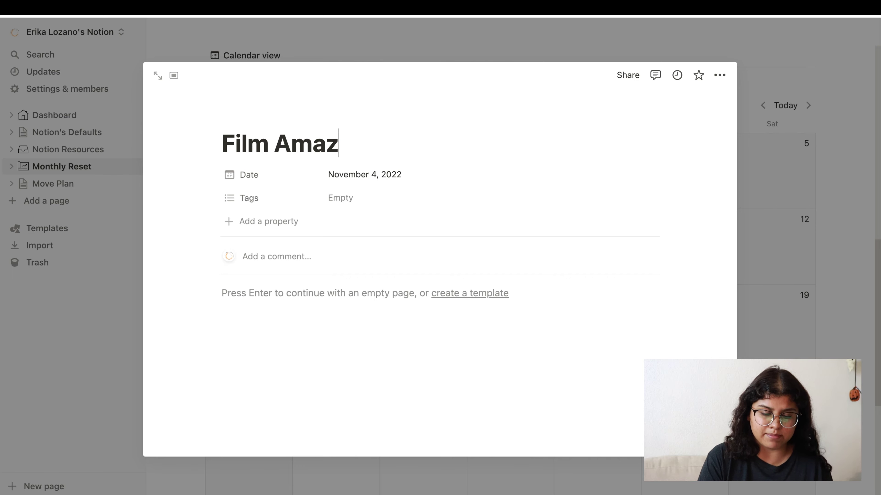
type("on Haul for Party")
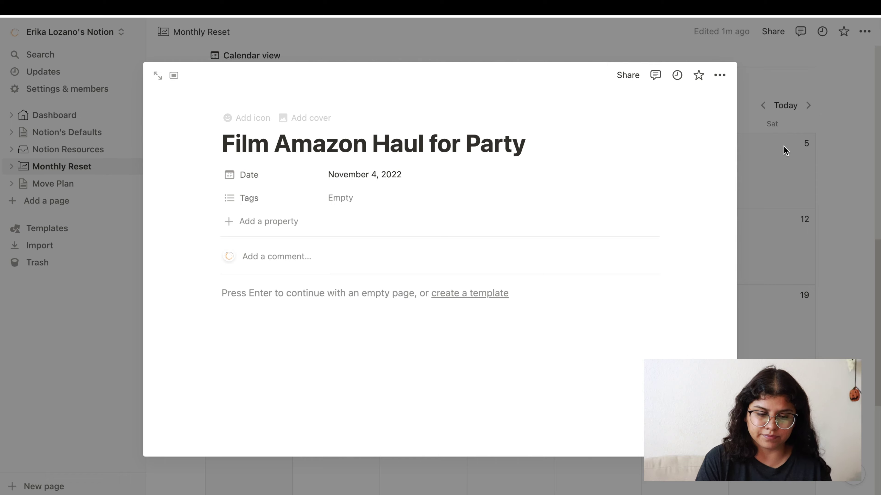
key("Escape")
Insert an empty bulleted list directly below the "Luna Orion Co. Ideas" heading.
scroll(841, 244, "down", 2)
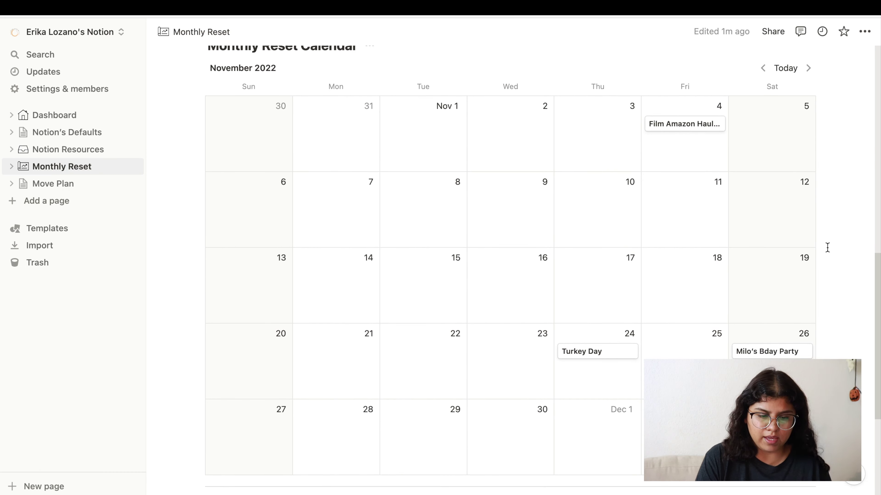
scroll(833, 251, "down", 2)
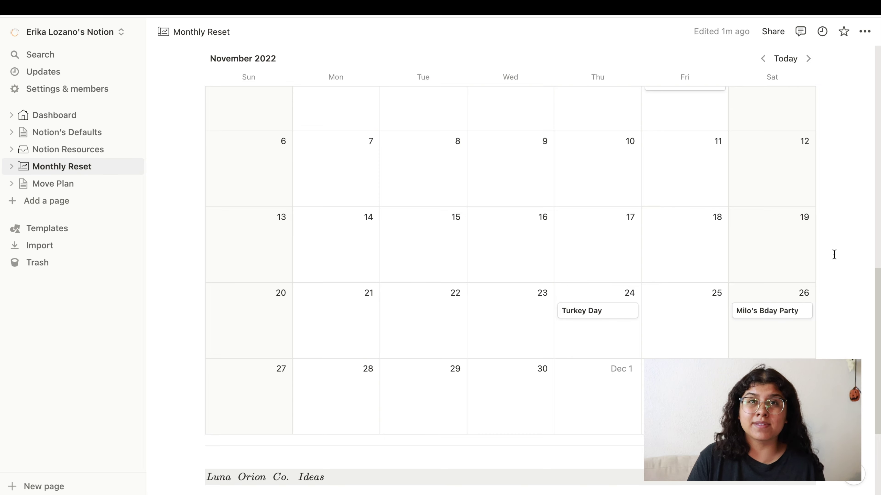
scroll(742, 348, "down", 5)
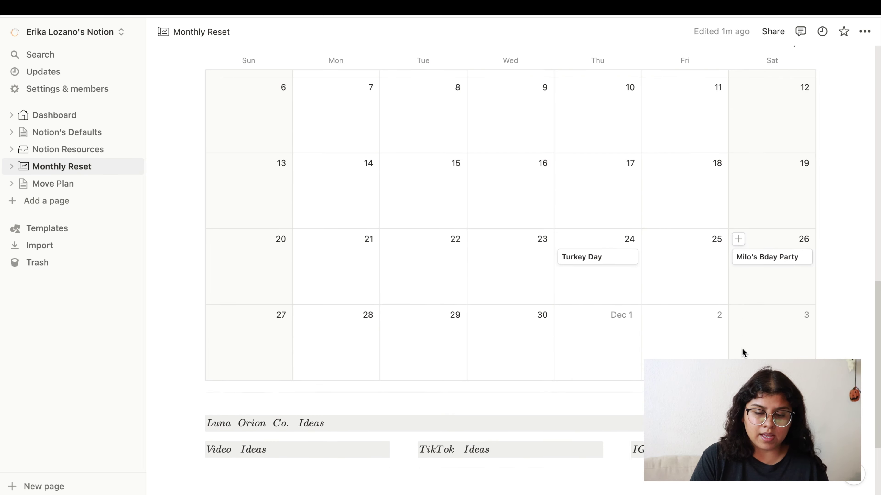
scroll(736, 347, "down", 1)
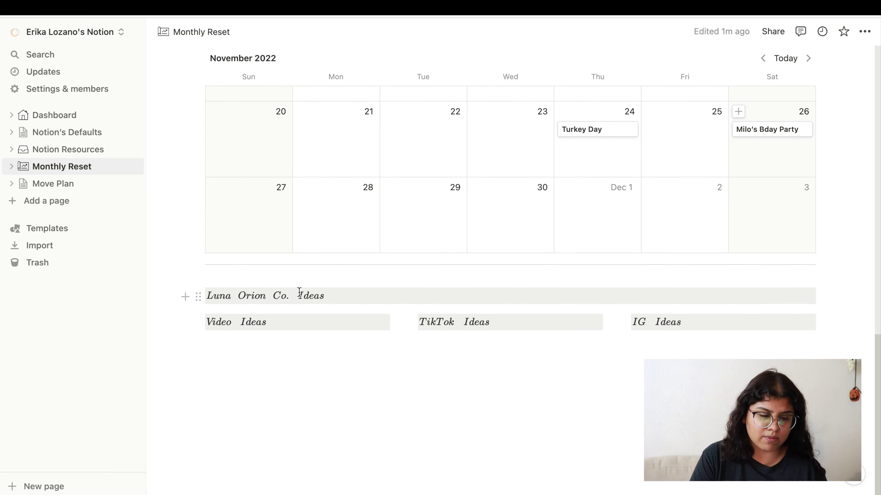
left_click(357, 297)
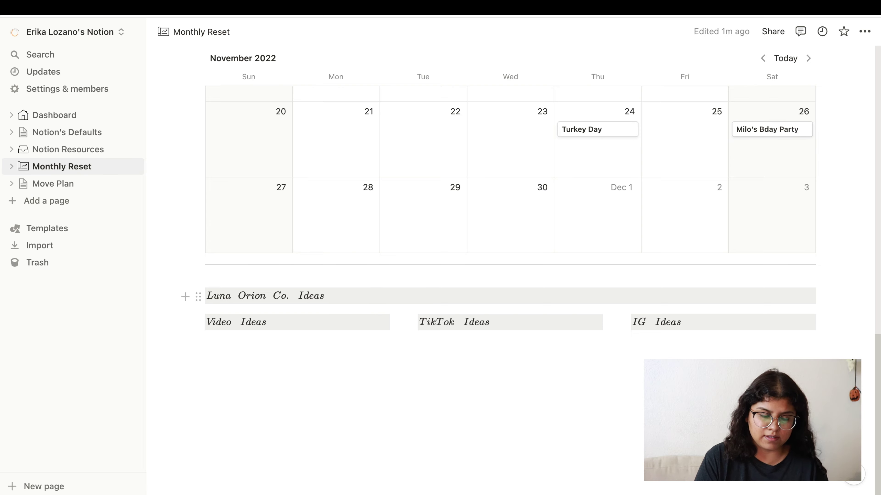
key("Return")
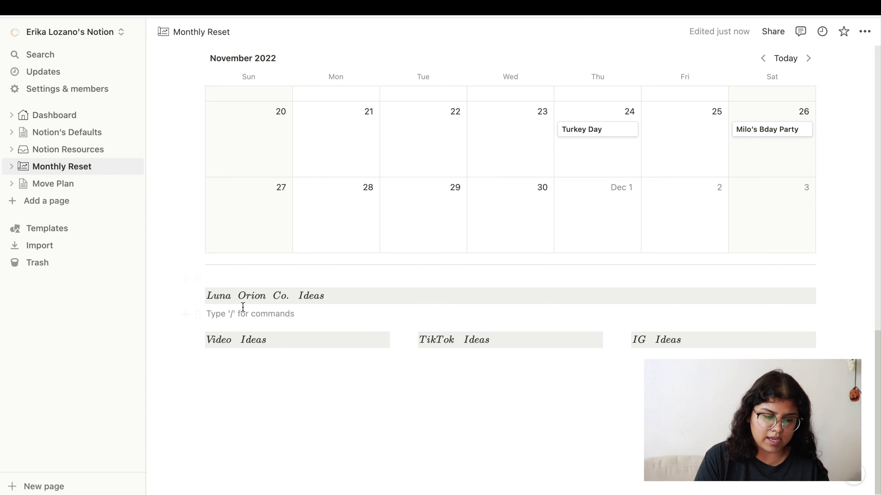
left_click(185, 314)
type("/bulle")
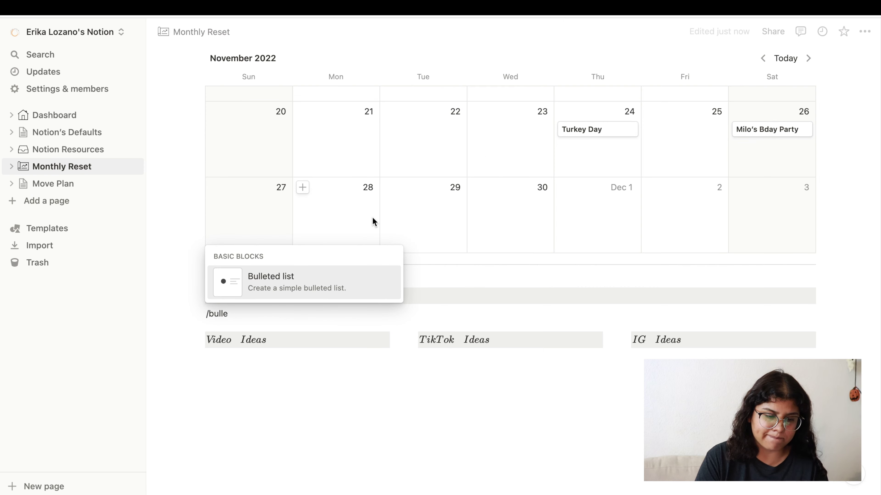
left_click(323, 276)
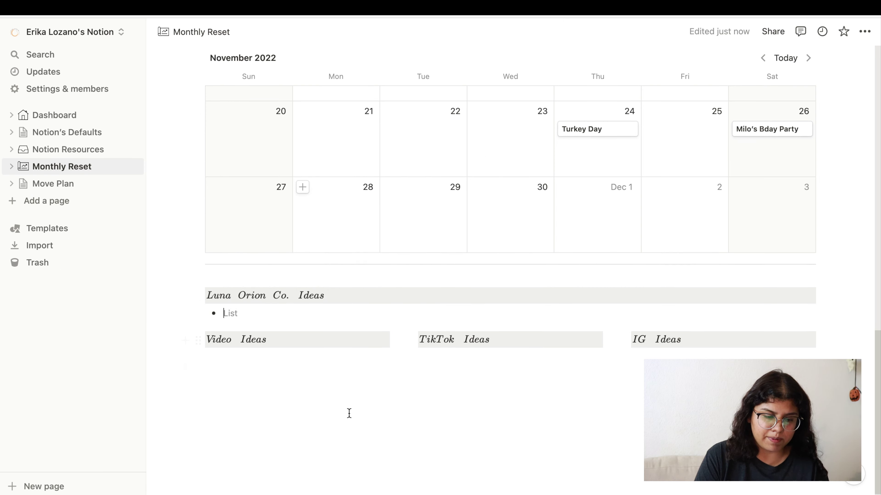
Start a bulleted list in the column under the "Video Ideas" heading.
scroll(320, 404, "down", 1)
left_click(256, 356)
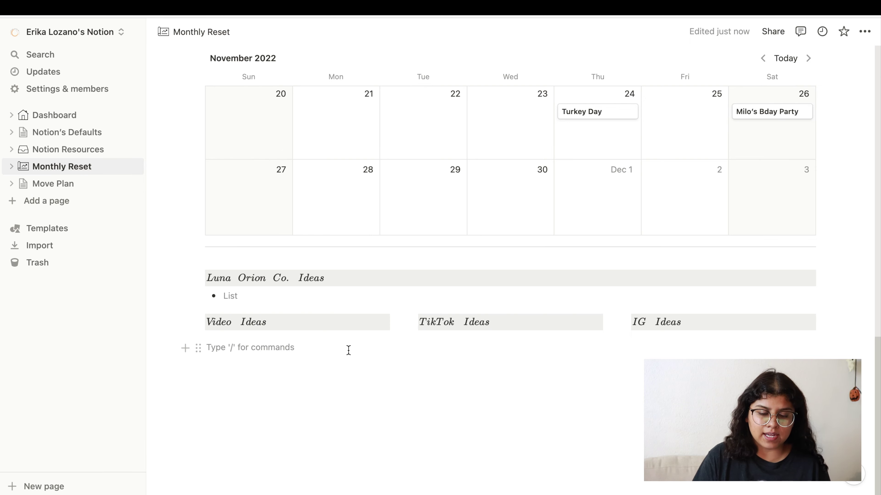
type("/")
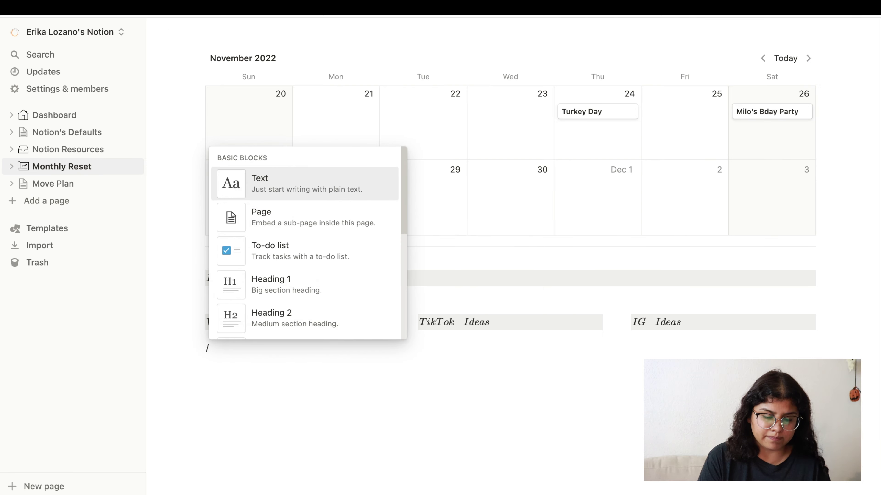
type("bul")
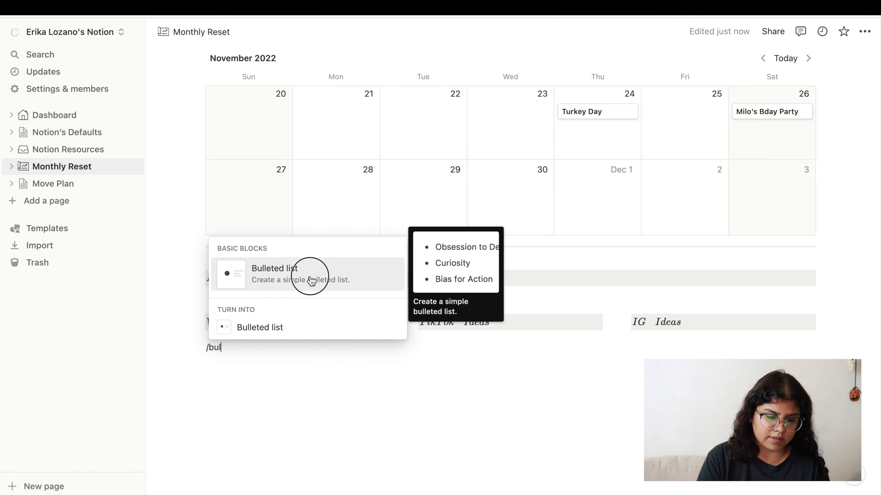
key("Return")
Enter the video ideas "Party Planning", "Party DIYs Favors" and "Party DIYs Snacks" as separate bullets.
type("Party")
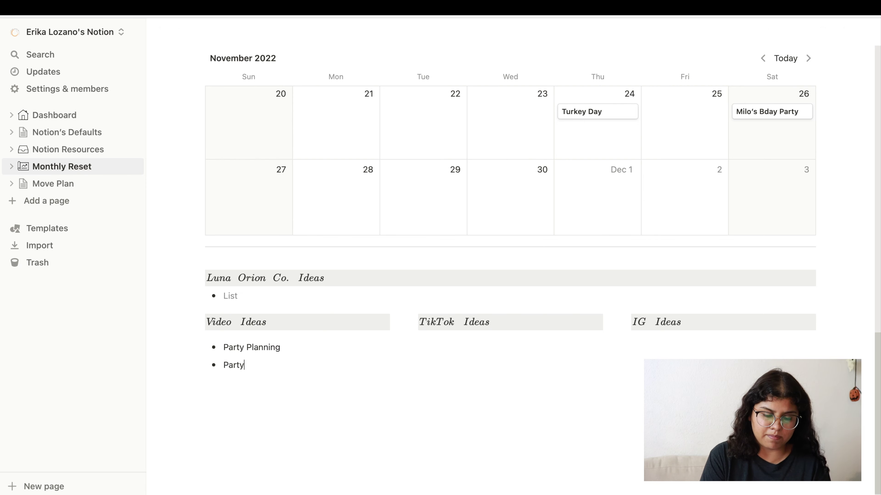
type("s")
key("Return")
key("BackSpace")
key("BackSpace")
type("Favors")
key("Return")
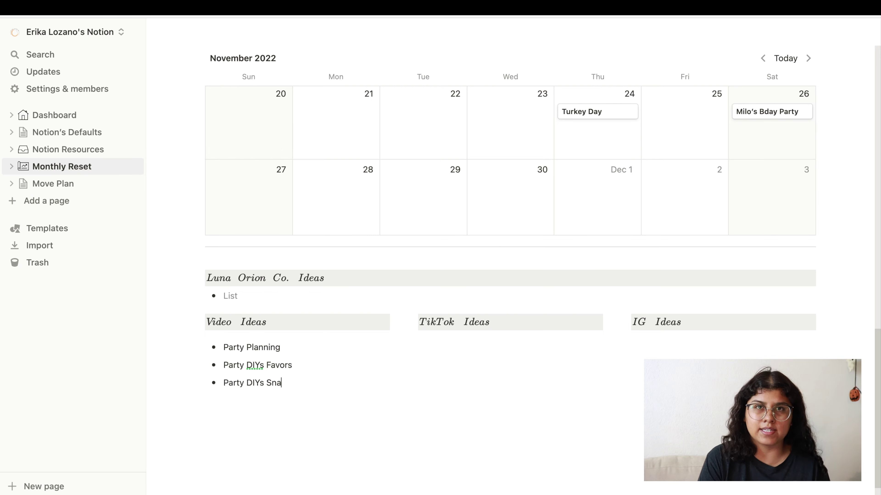
key("Return")
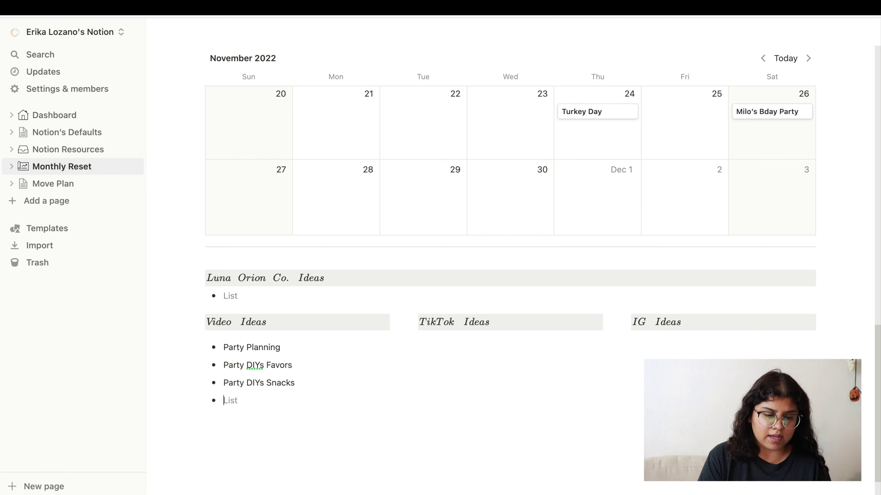
left_click(467, 347)
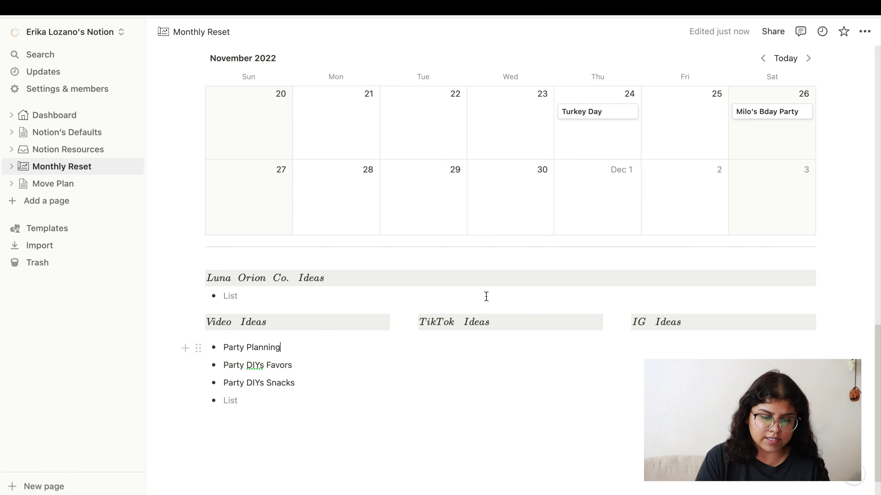
Start a bulleted list directly under the "TikTok Ideas" heading with the entry "Party Planninng".
key("Return")
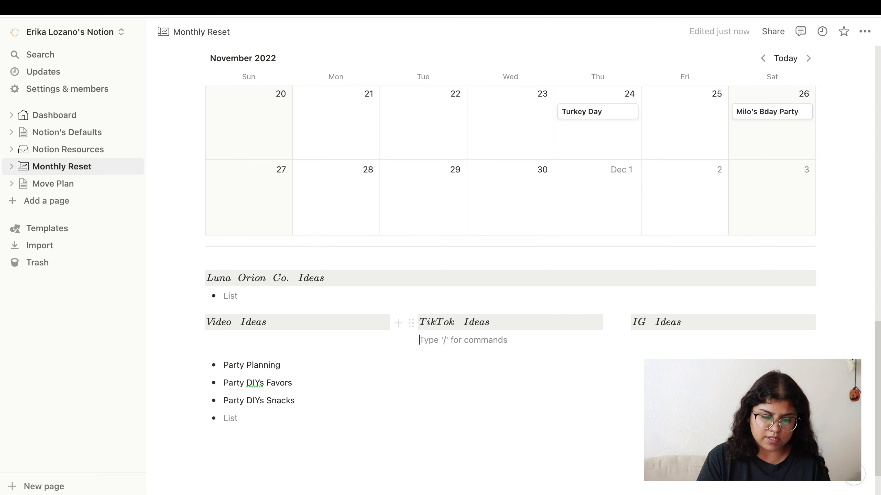
type("/bull")
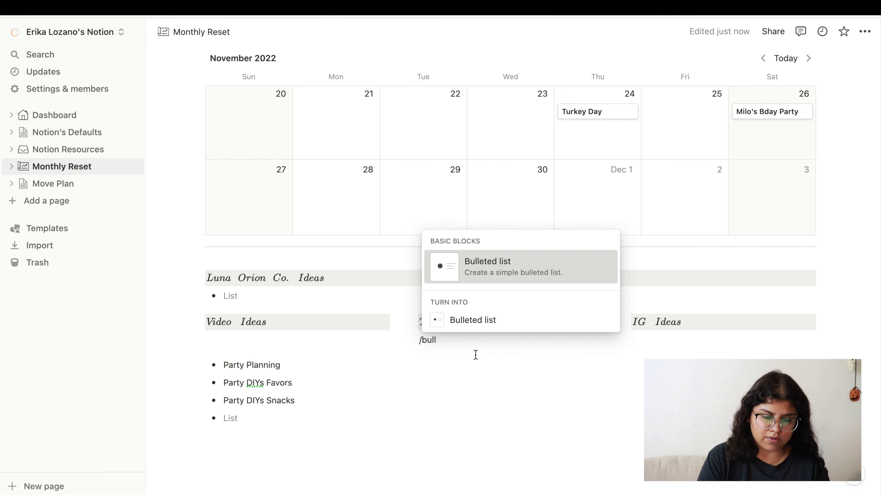
key("Return")
type("Party Planninng")
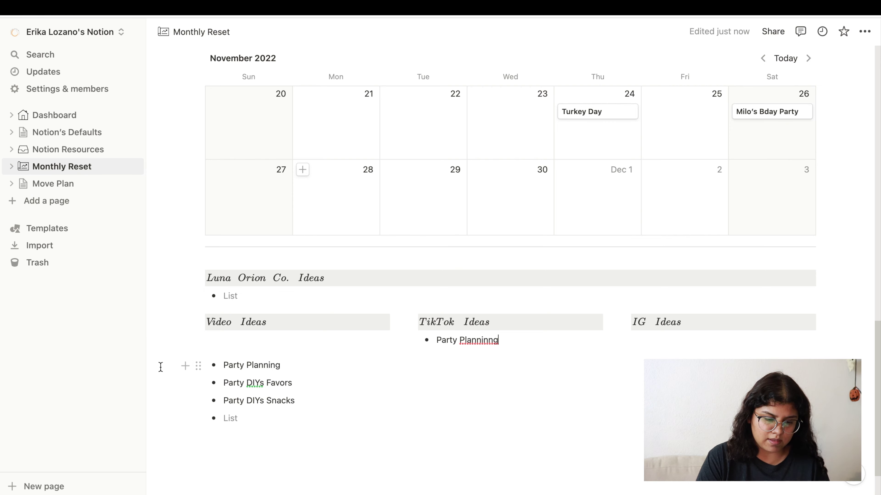
Move all the video idea bullets directly beneath the "Video Ideas" heading and correct the TikTok bullet's spelling to "Party Planning".
left_click_drag(161, 367, 259, 411)
left_click_drag(198, 366, 207, 335)
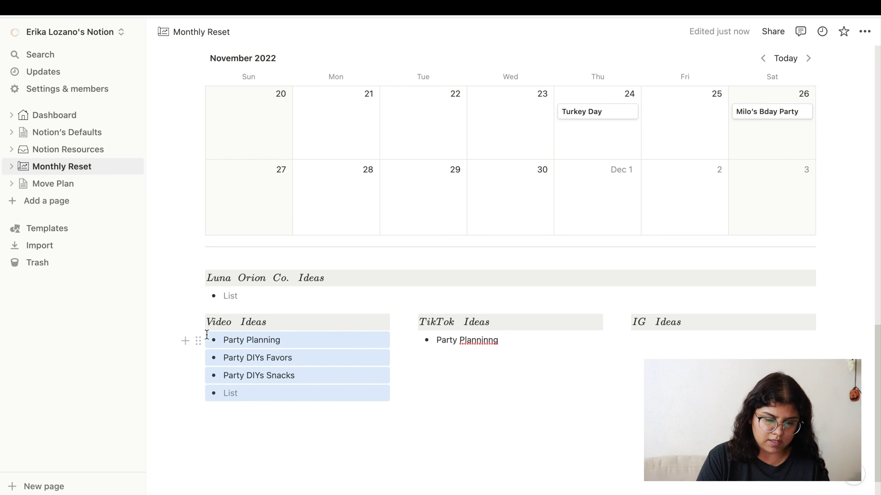
left_click(491, 341)
key("BackSpace")
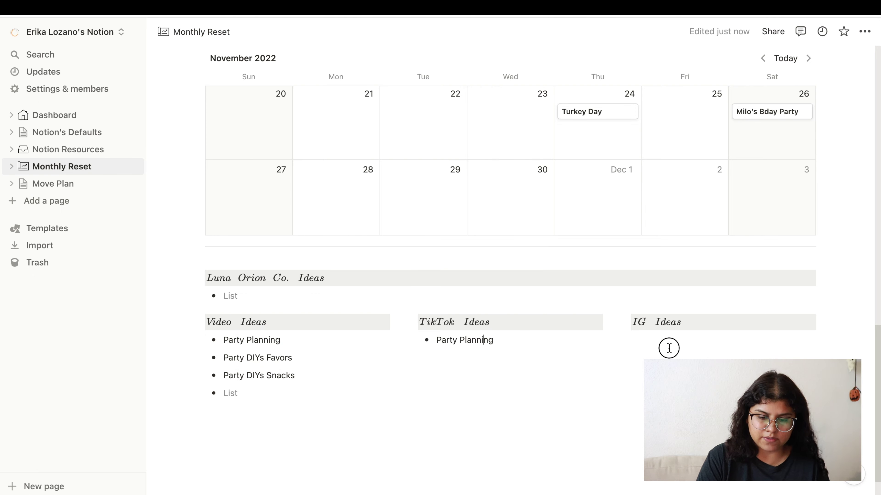
Add a bulleted list under the "IG Ideas" heading with the entry "Content Schedule November".
left_click(661, 343)
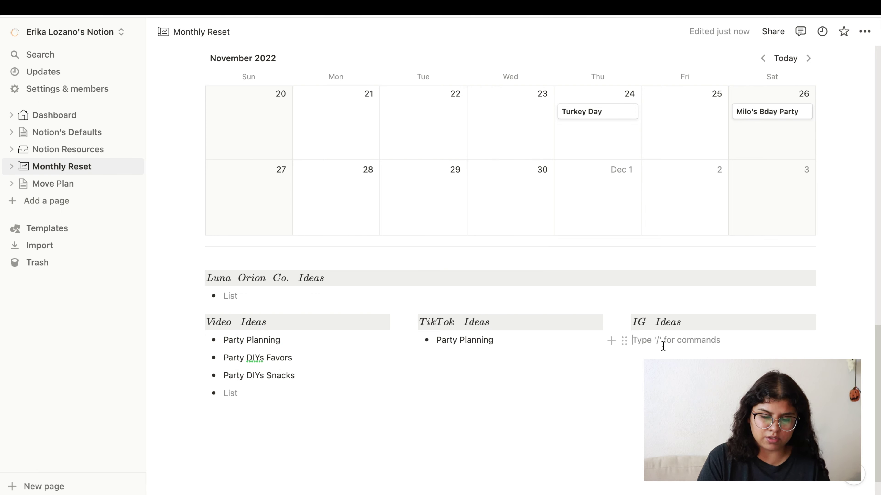
type("/bull")
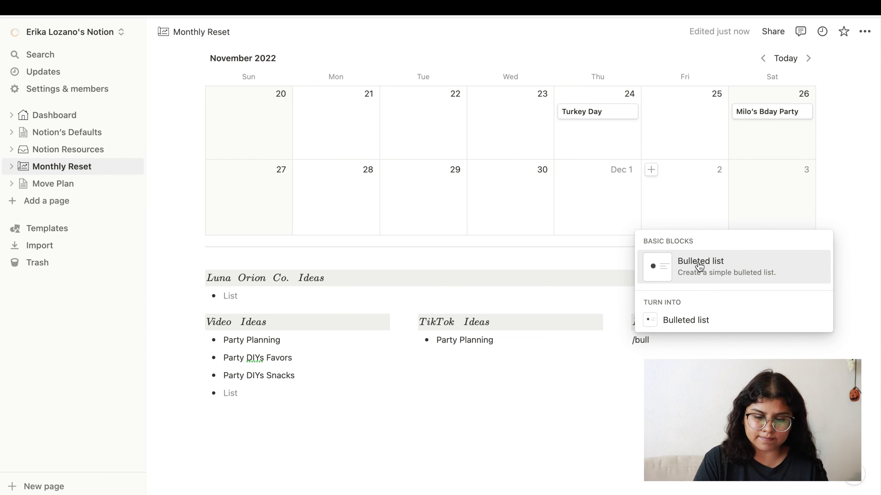
left_click(682, 321)
type("Co")
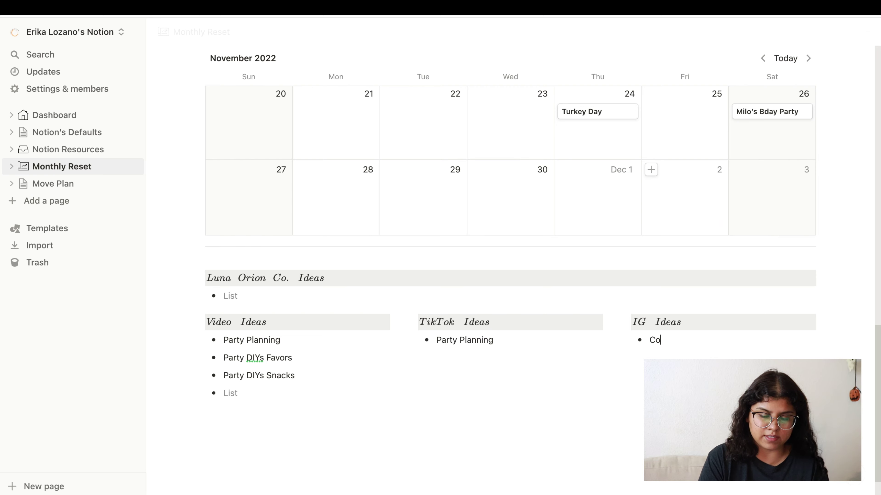
type("edules")
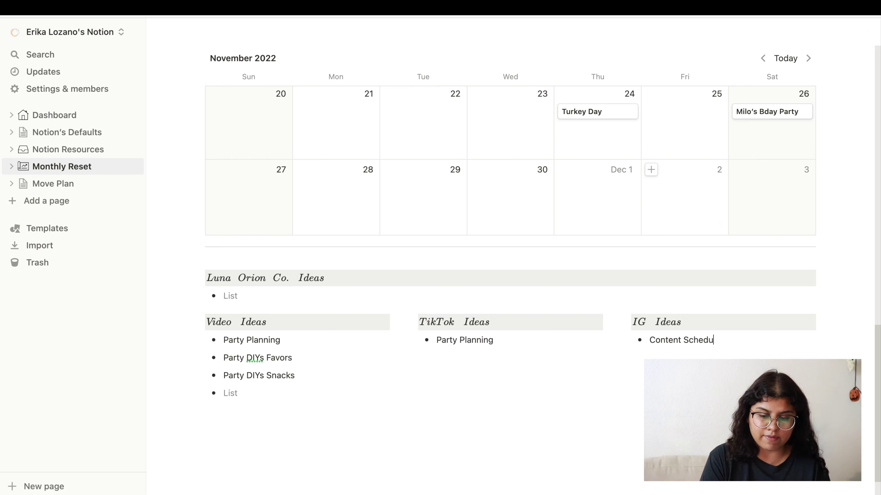
key("BackSpace")
type("November")
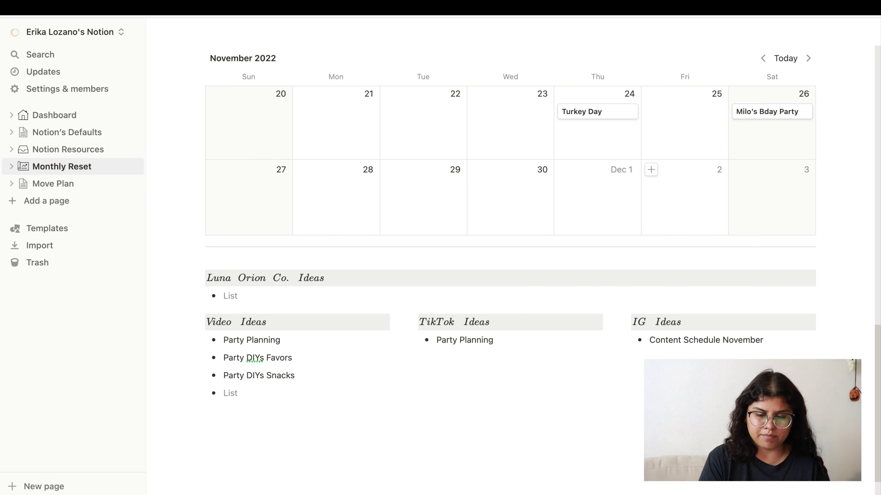
Fill the empty last bullet under "Video Ideas" with "Start preparing for December".
scroll(611, 383, "up", 10)
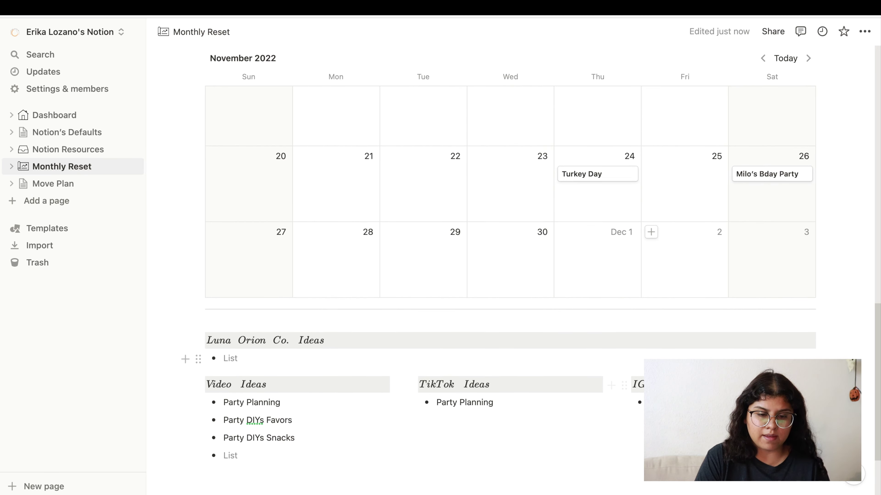
scroll(249, 367, "down", 8)
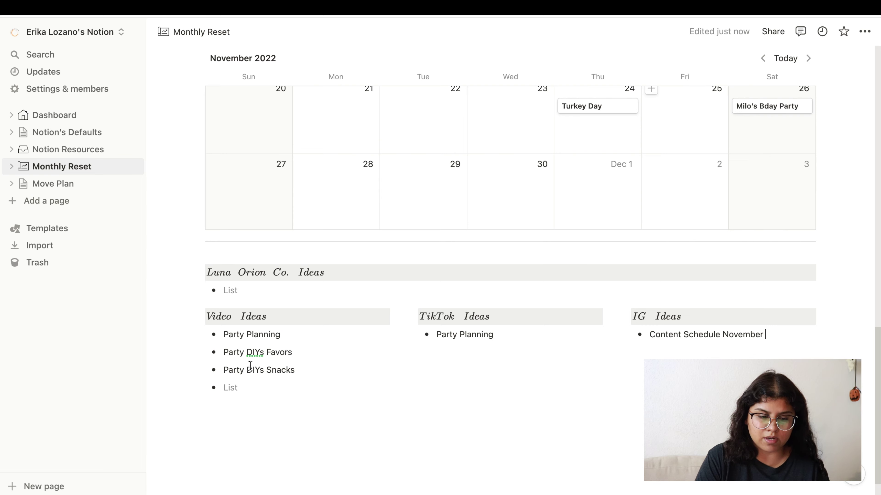
left_click(242, 388)
type("S")
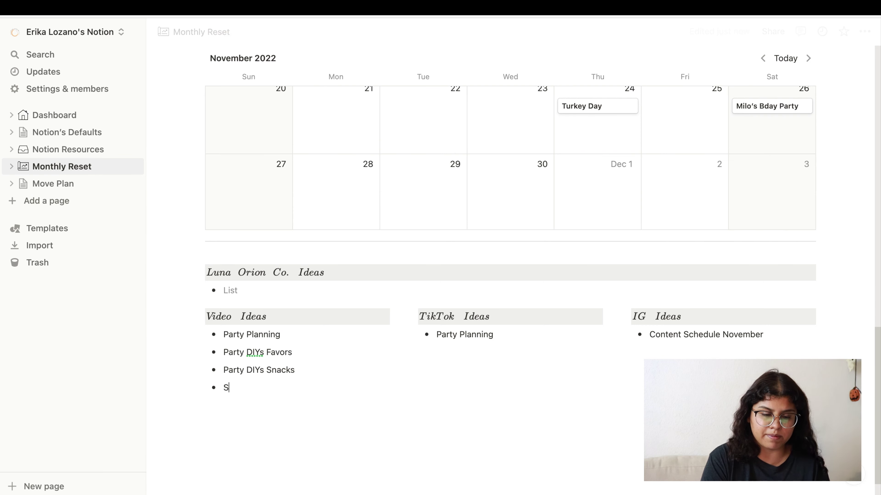
type("tart prepari")
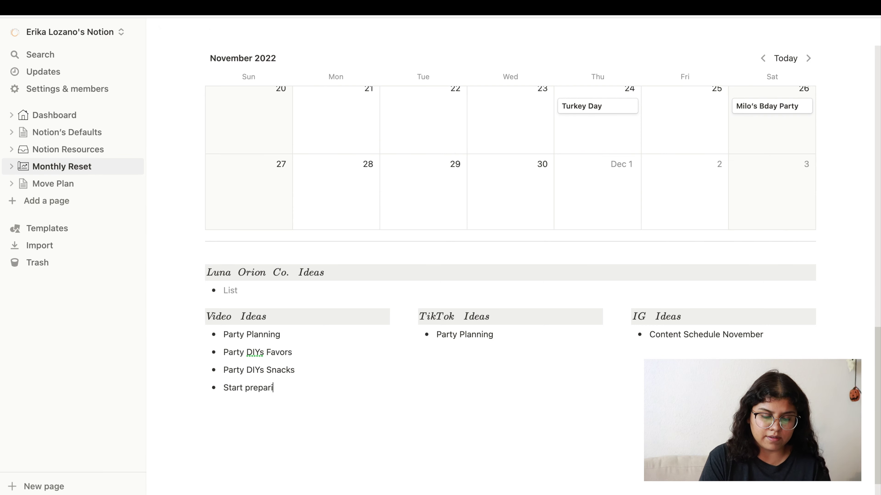
type("ng for December")
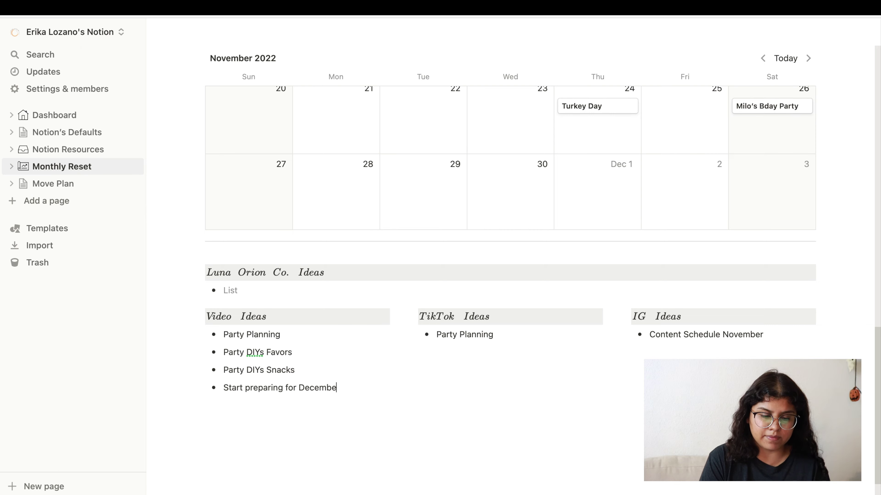